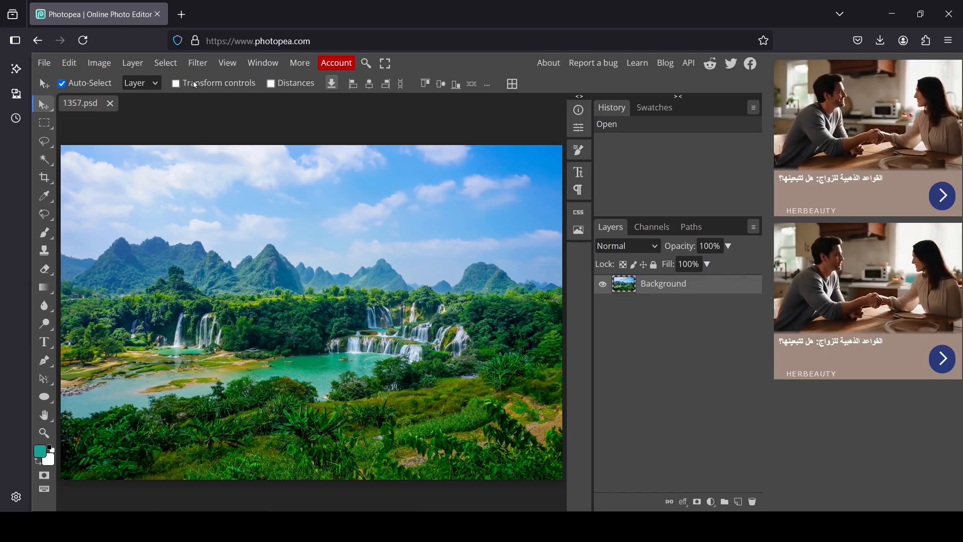
- Scale the landscape photo layer to about 94% with transform controls and center it on the canvas at X 1000 px, Y 666 px
click(200, 85)
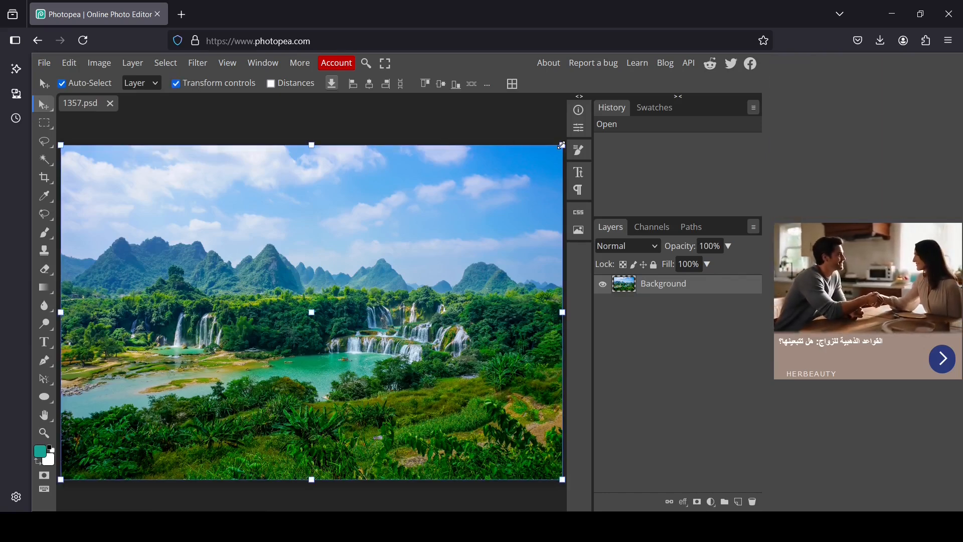
drag(561, 146, 534, 170)
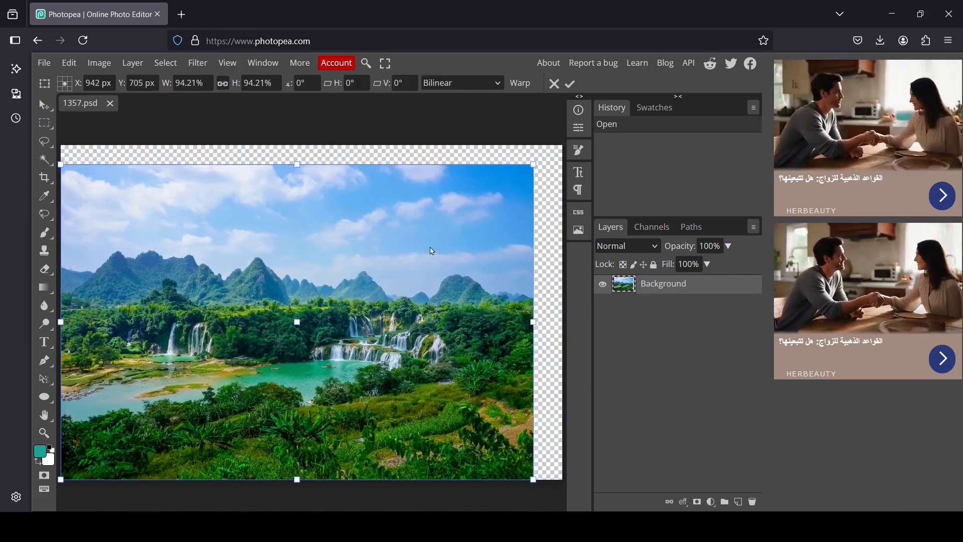
drag(408, 272, 423, 266)
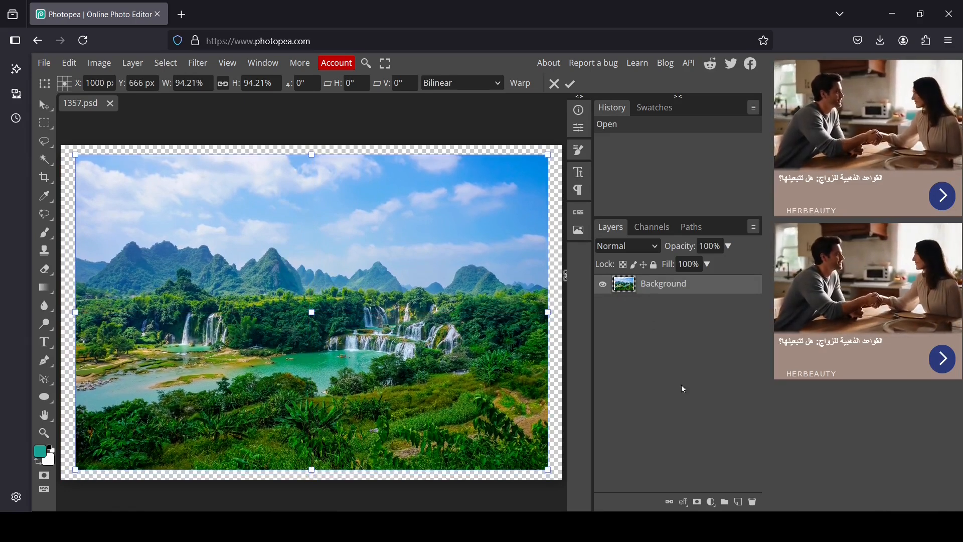
- Add a new layer beneath the Background photo layer and fill it with white using the Paint Bucket Tool
click(740, 502)
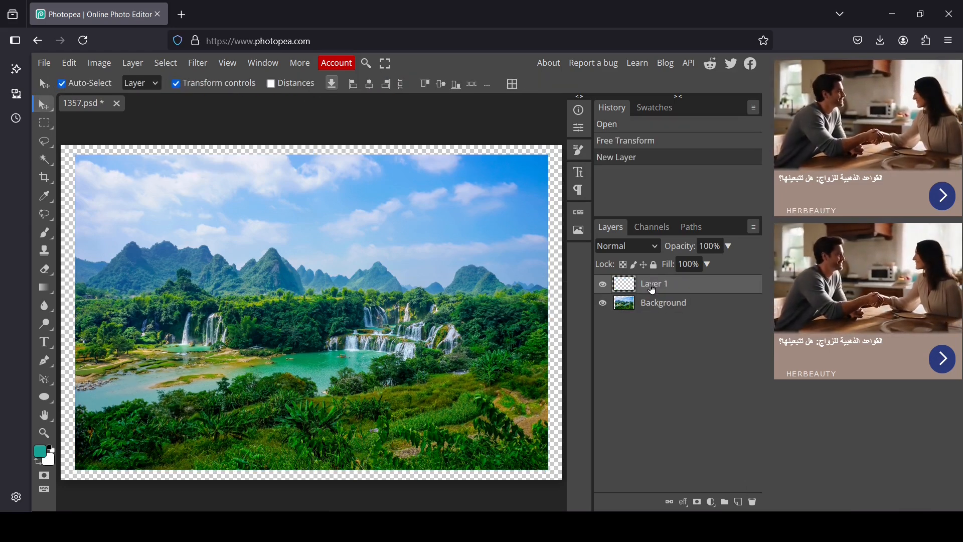
drag(652, 290, 651, 312)
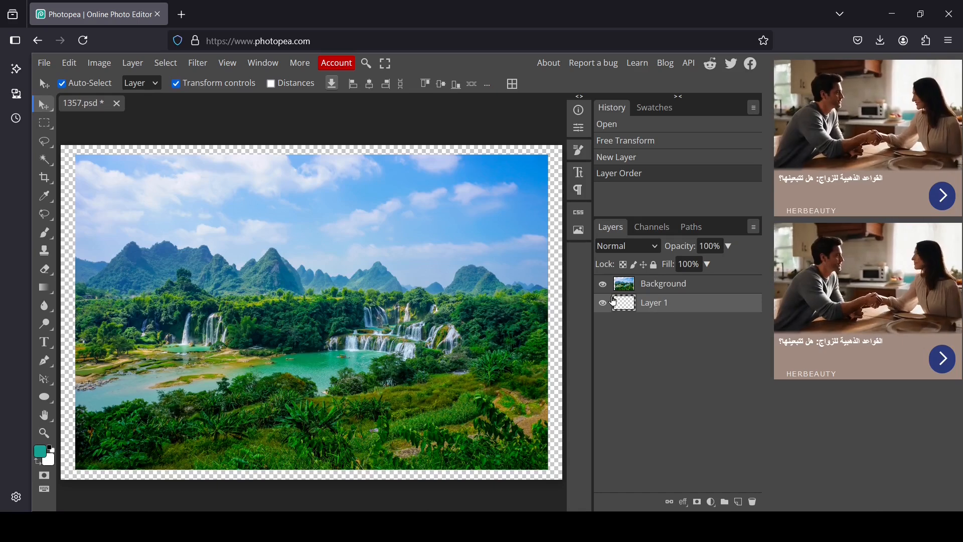
click(44, 287)
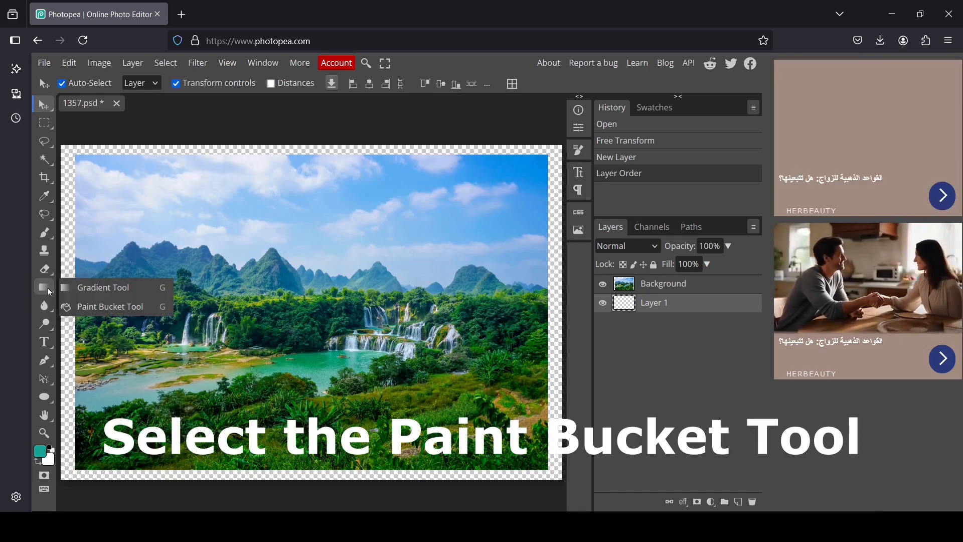
click(130, 306)
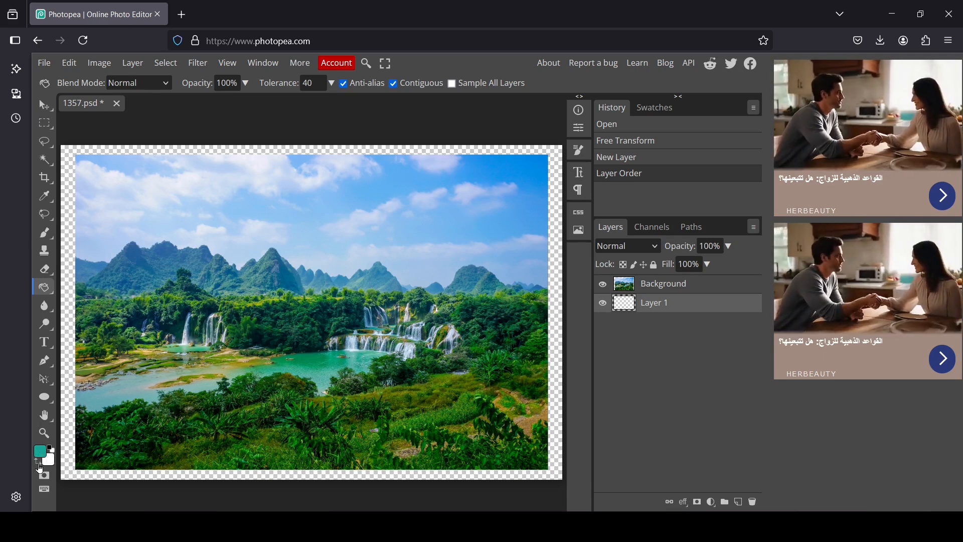
key(x)
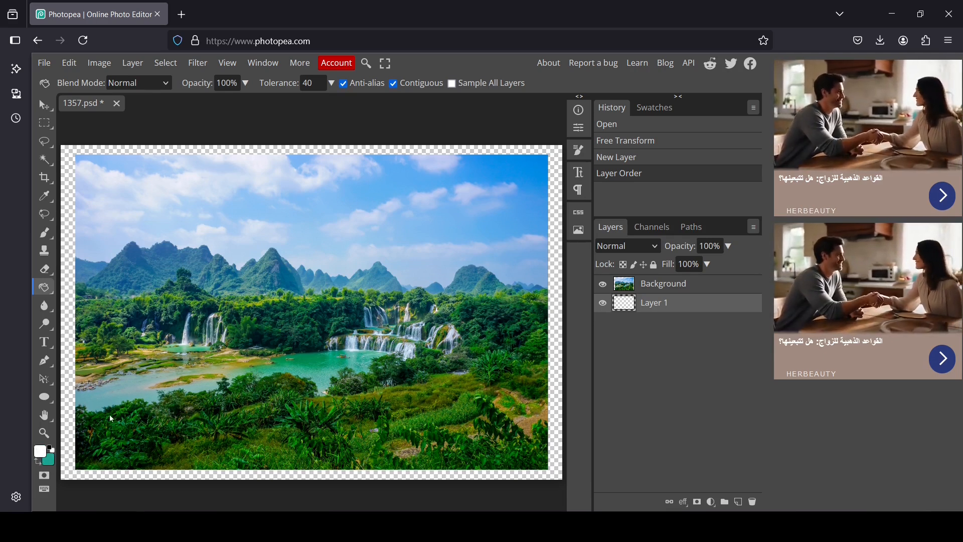
click(151, 391)
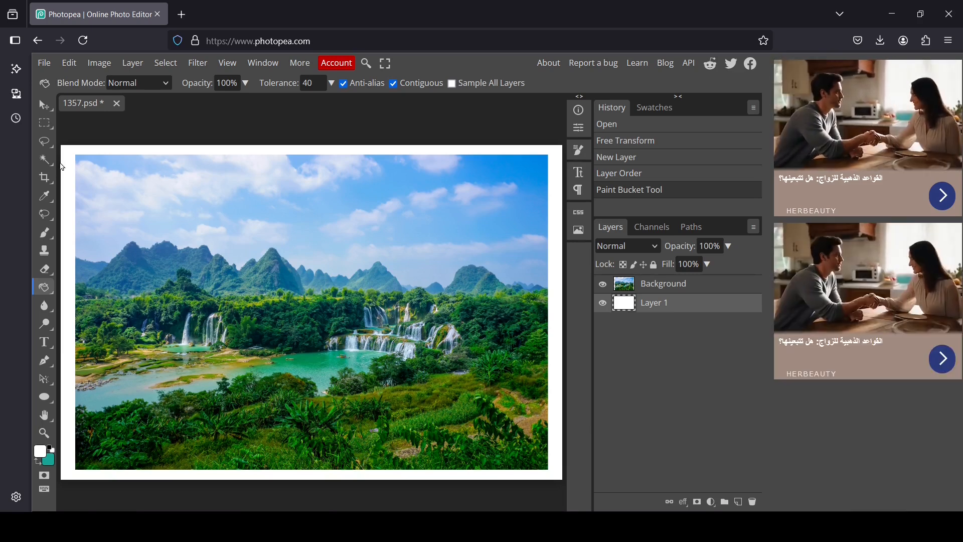
- Turn off transform controls, set alignment to Canvas, and align the Background photo layer by its vertical center
click(43, 106)
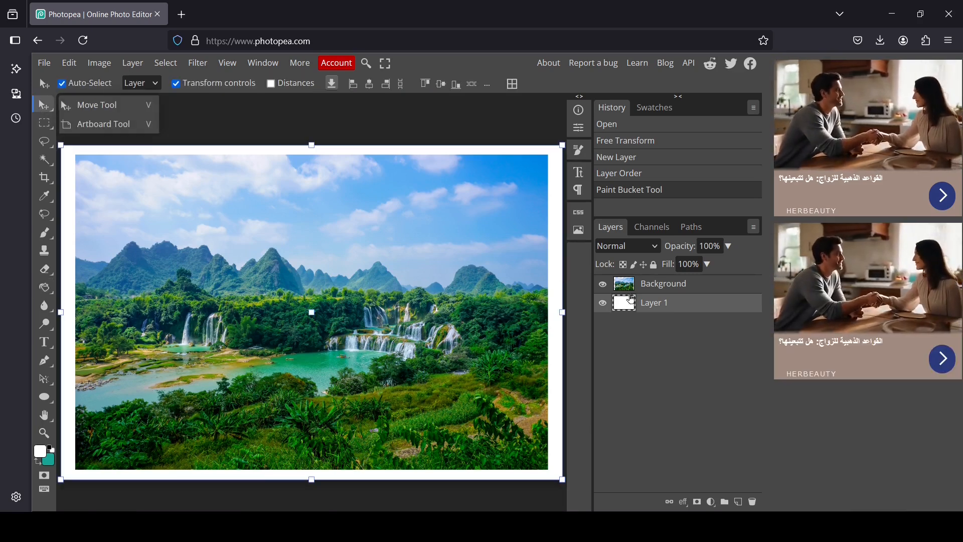
click(629, 290)
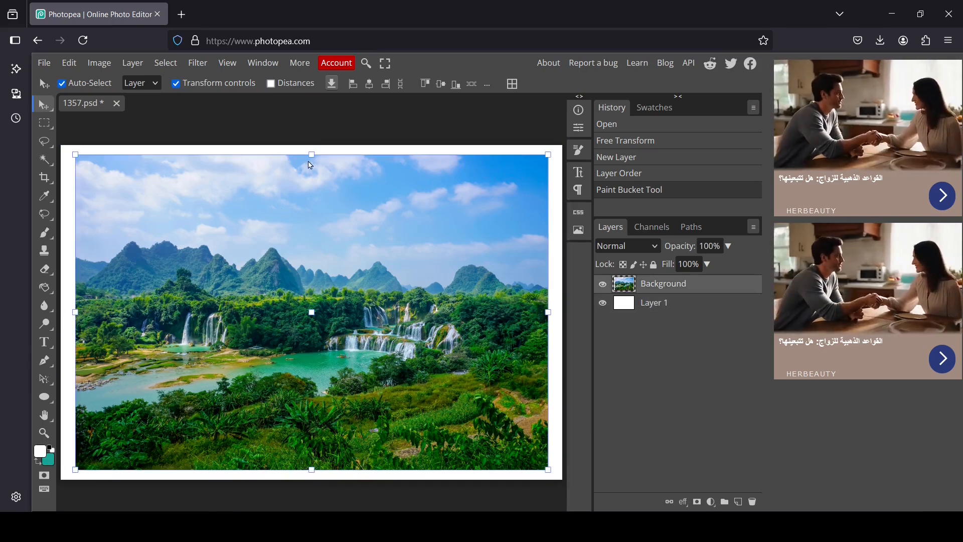
click(206, 85)
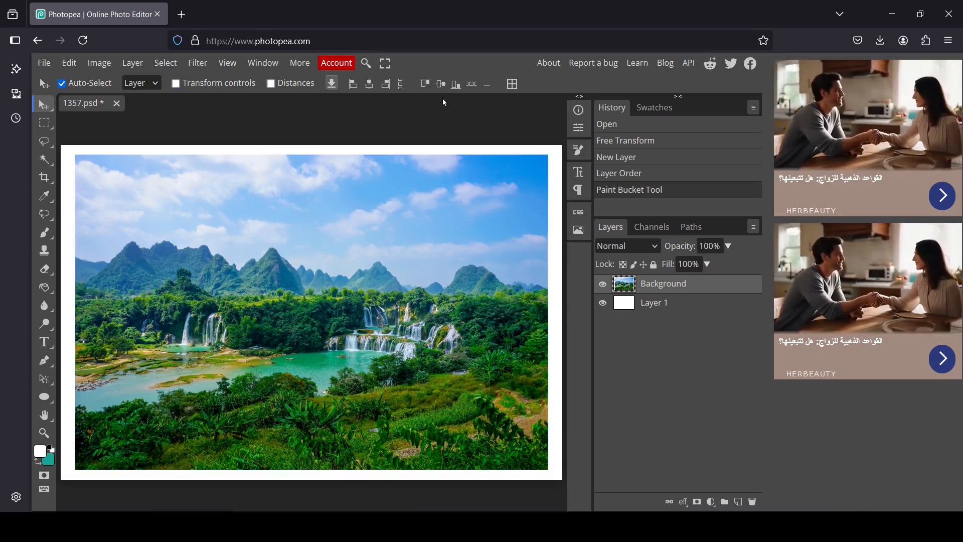
click(488, 85)
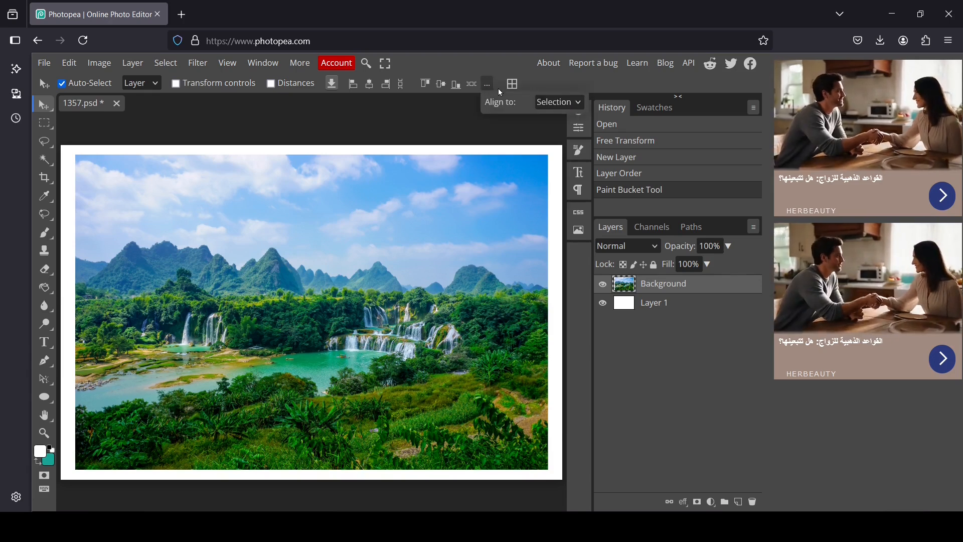
click(560, 101)
click(554, 137)
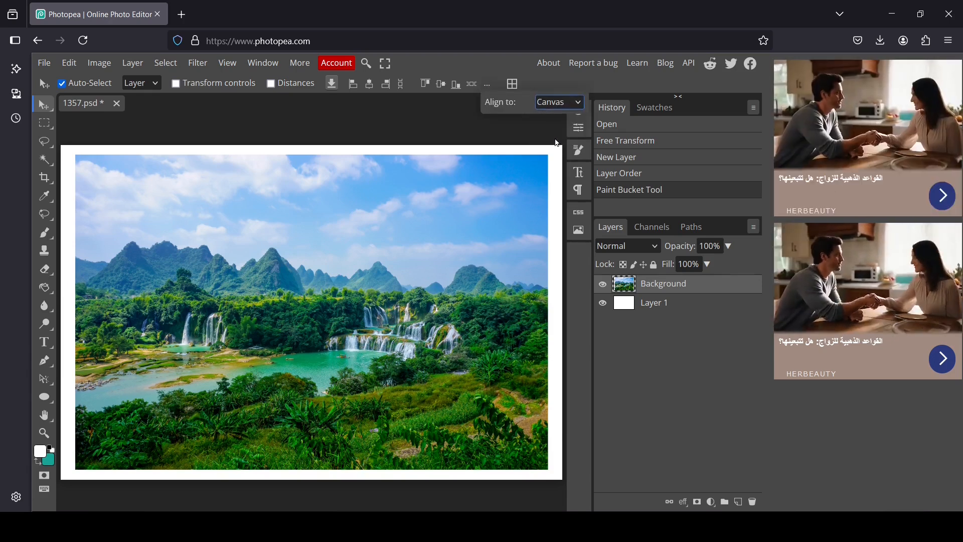
click(442, 86)
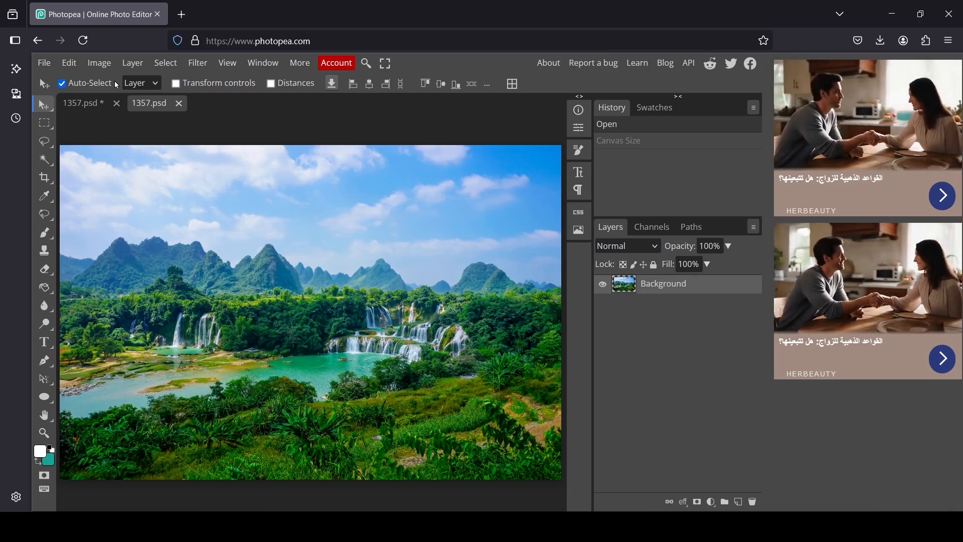
- Open the Canvas Size settings for the second, unedited 1357.psd document
click(99, 63)
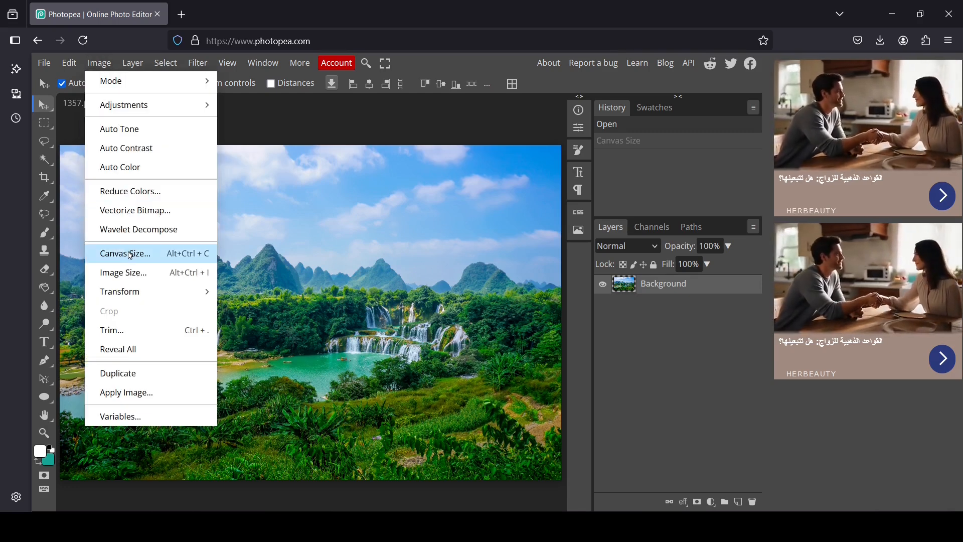
click(130, 254)
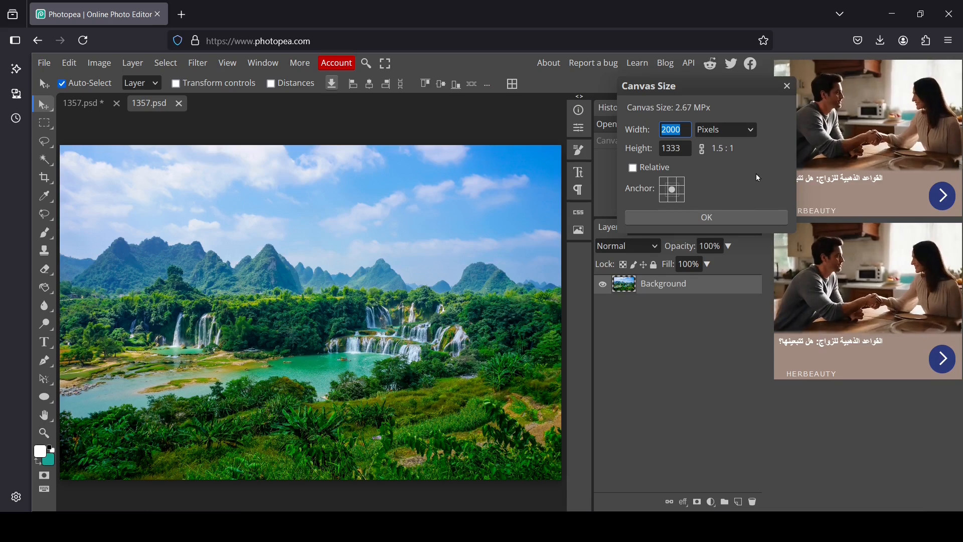
click(703, 151)
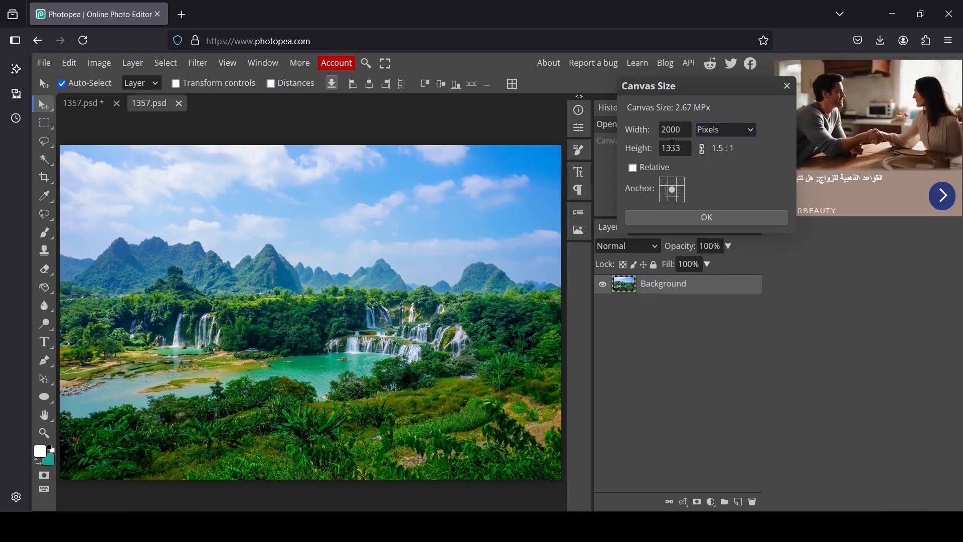
- Try centimeters as the canvas size unit and switch back to pixels
click(741, 129)
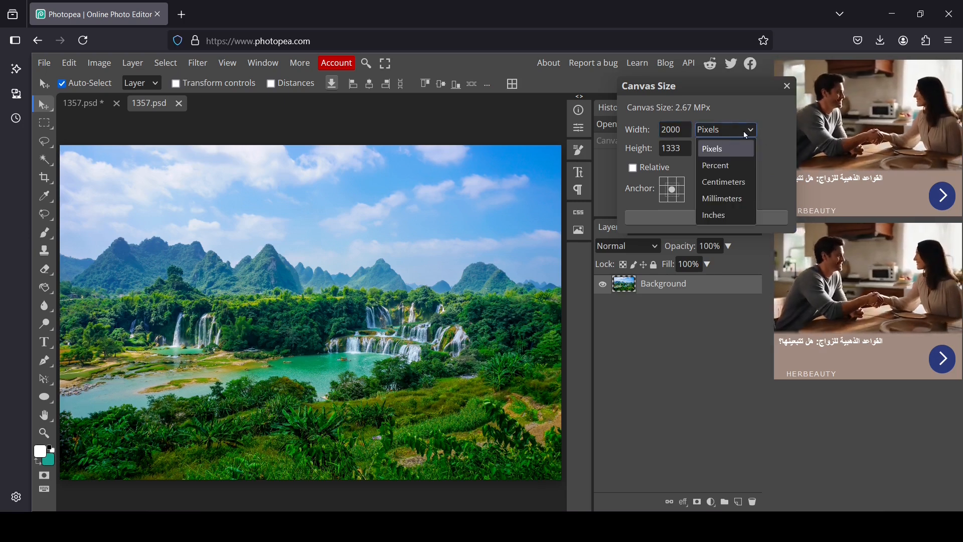
click(724, 183)
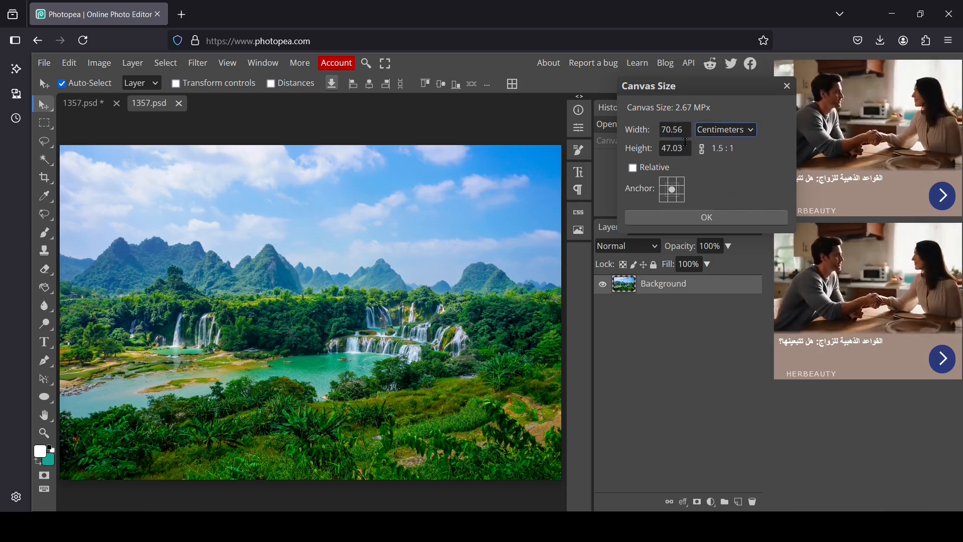
click(743, 129)
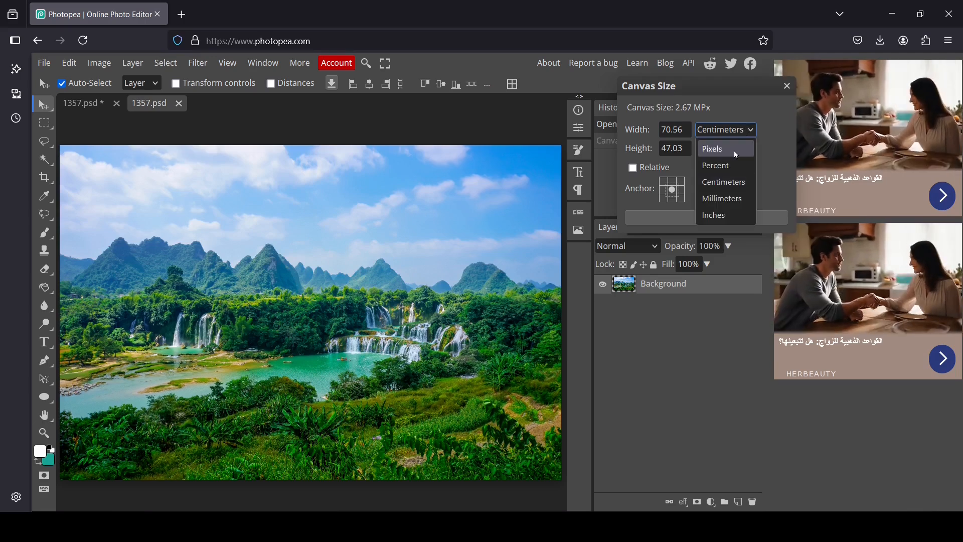
click(735, 154)
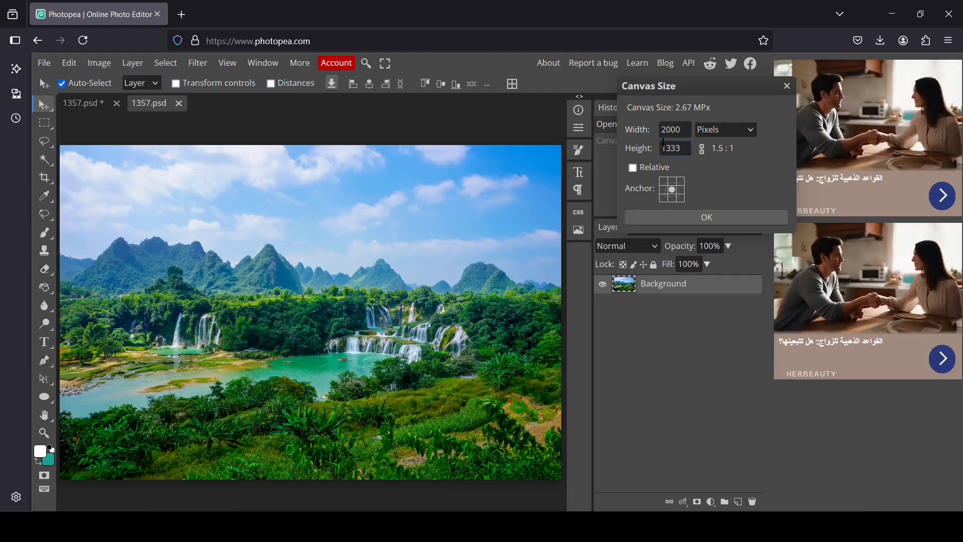
- Increase the canvas height by 20 pixels to 1353 pixels, leaving the width independent
click(685, 150)
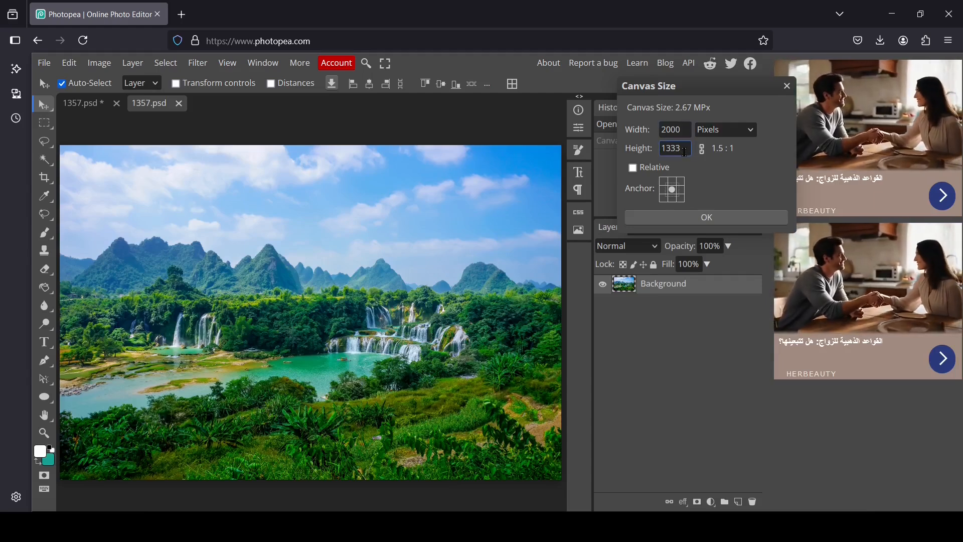
double_click(685, 150)
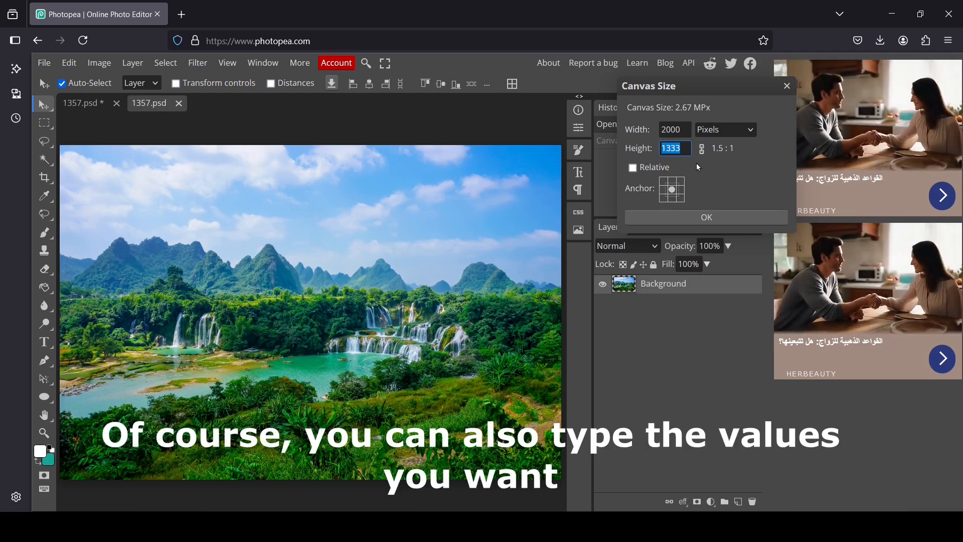
key(Right)
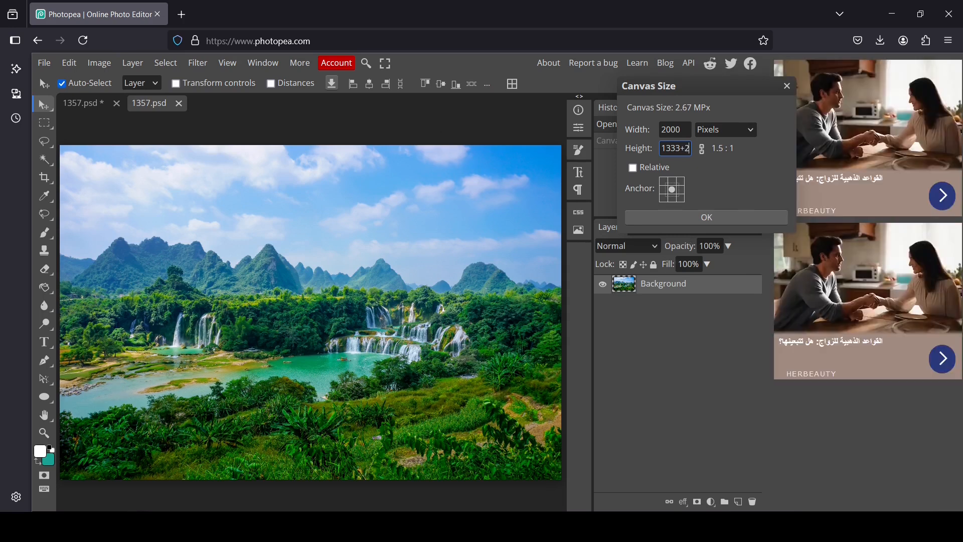
text(0)
key(Return)
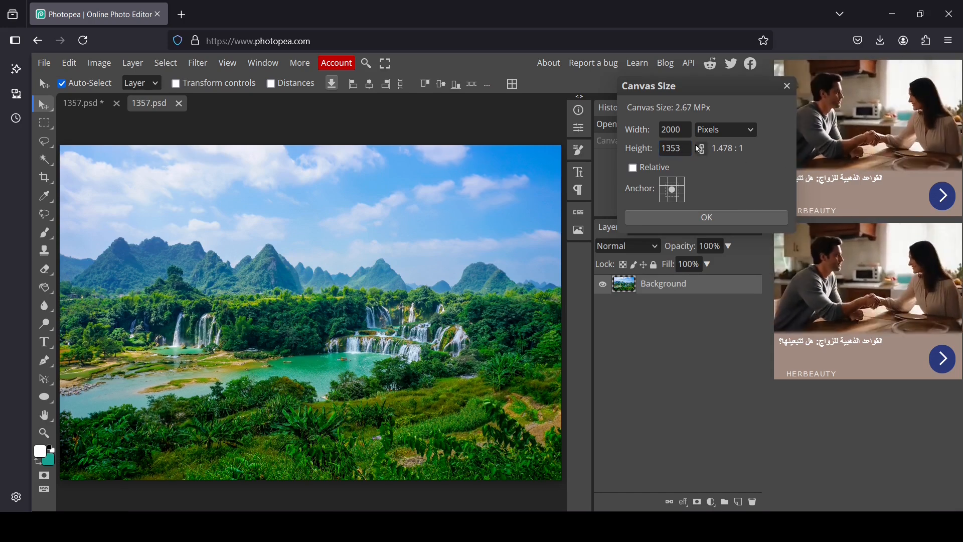
- Increase the canvas width by 40 pixels to 2040 pixels and apply the new canvas size
click(683, 129)
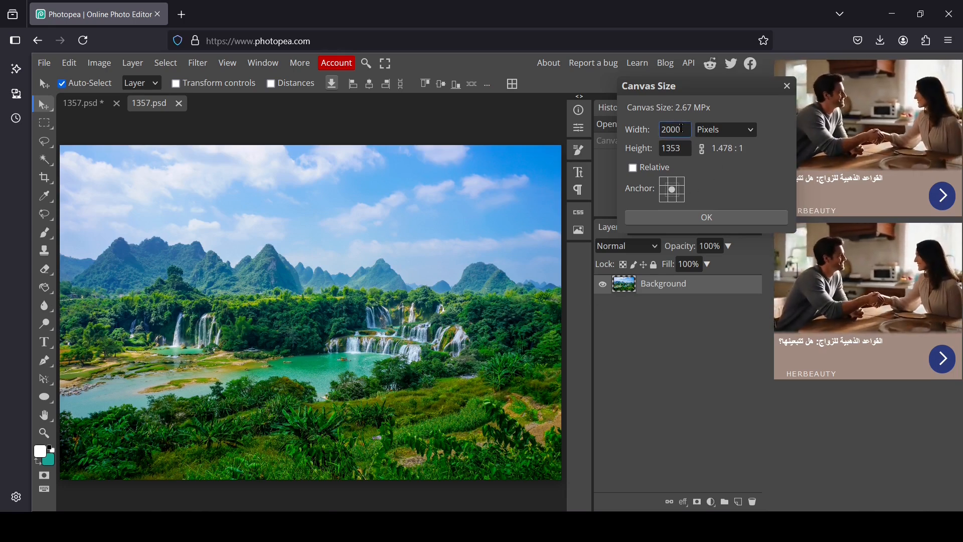
double_click(682, 129)
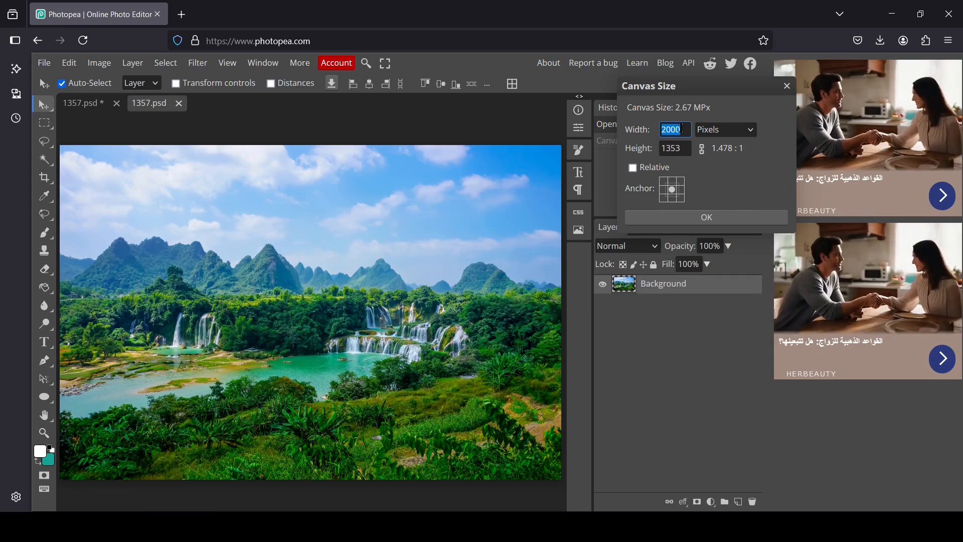
click(682, 129)
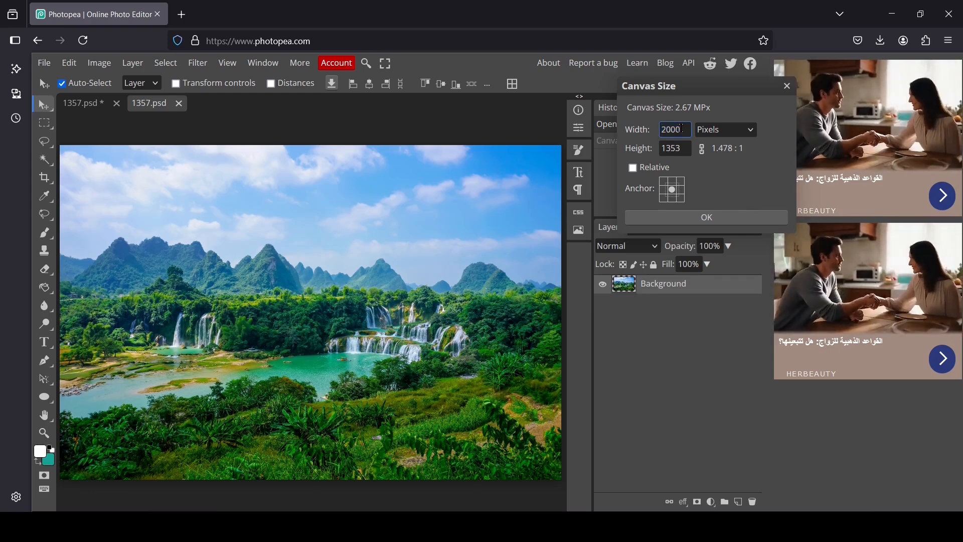
text(+)
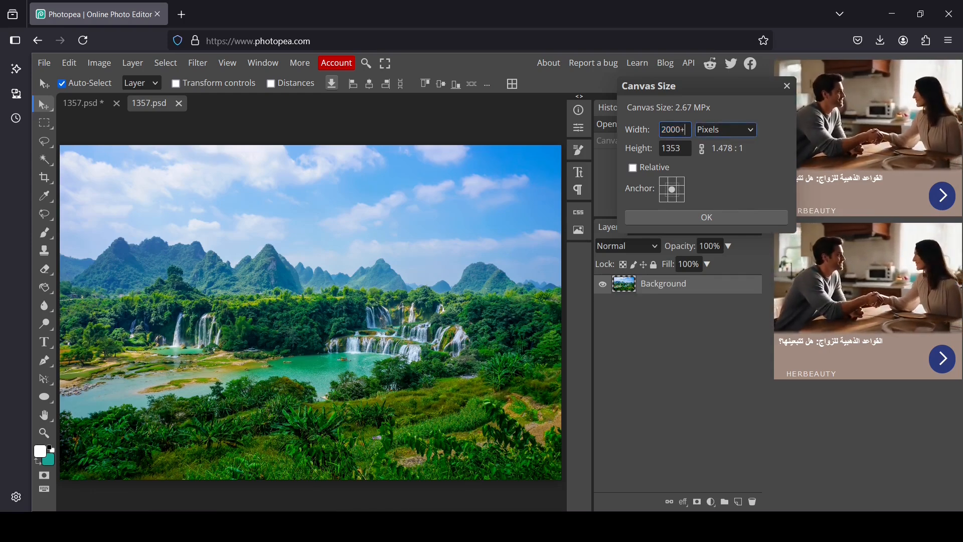
text(40)
key(Tab)
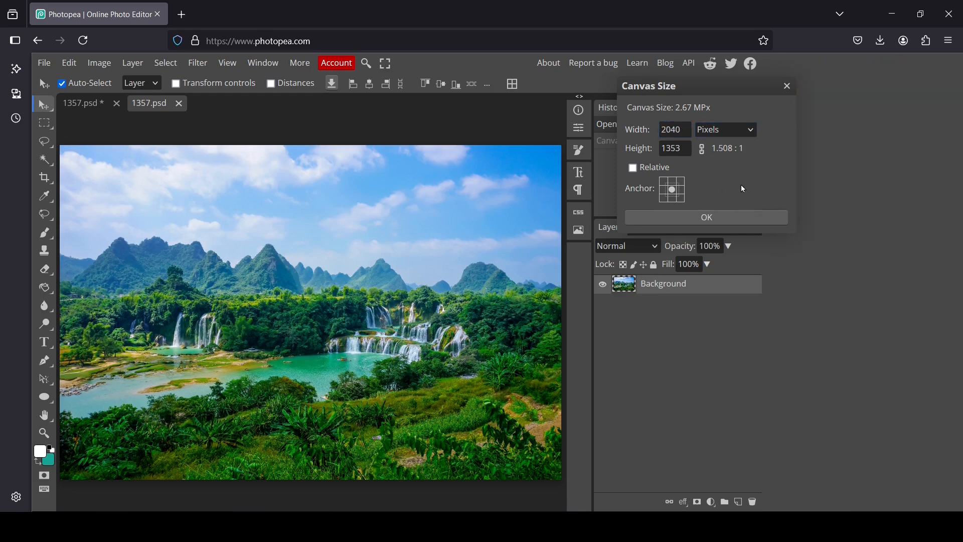
click(746, 219)
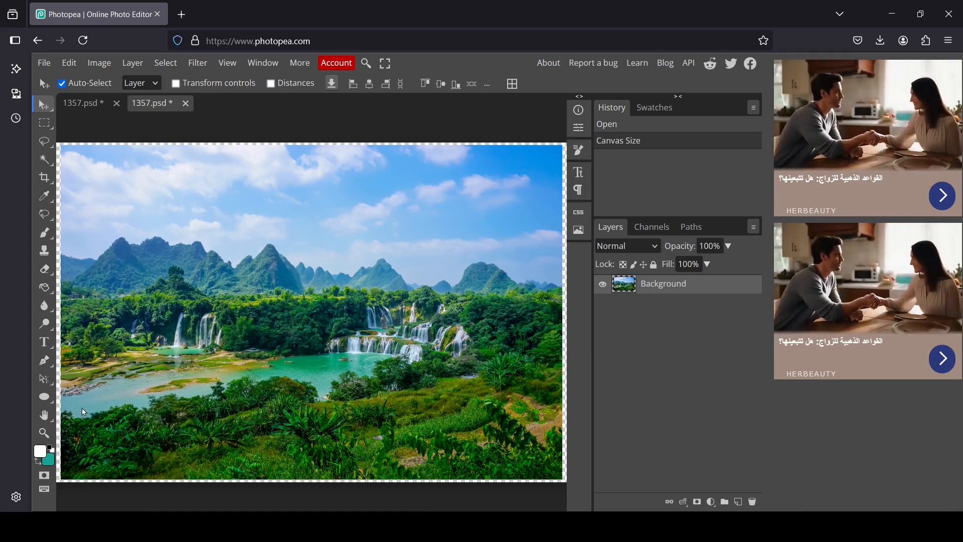
- Add a new empty layer to the document with the enlarged canvas
click(44, 433)
right_click(291, 311)
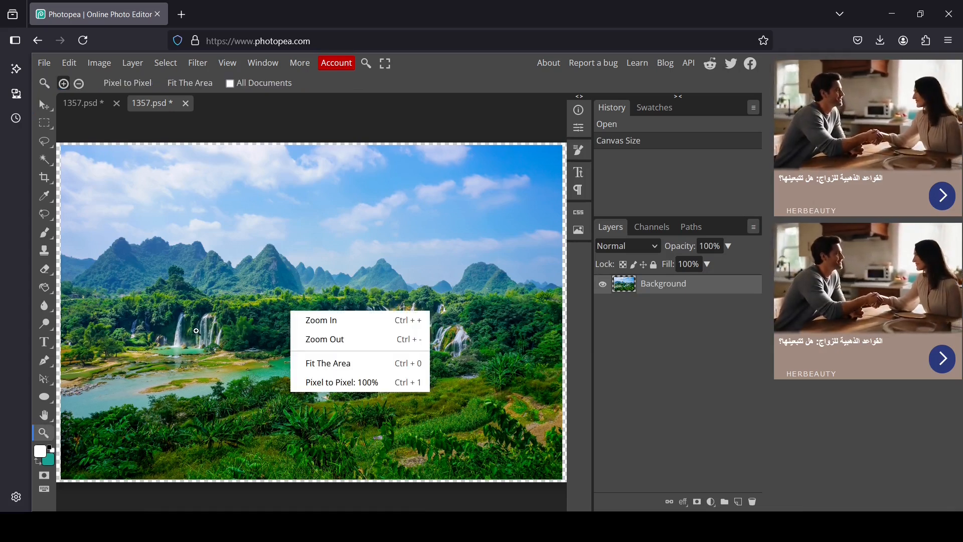
click(378, 340)
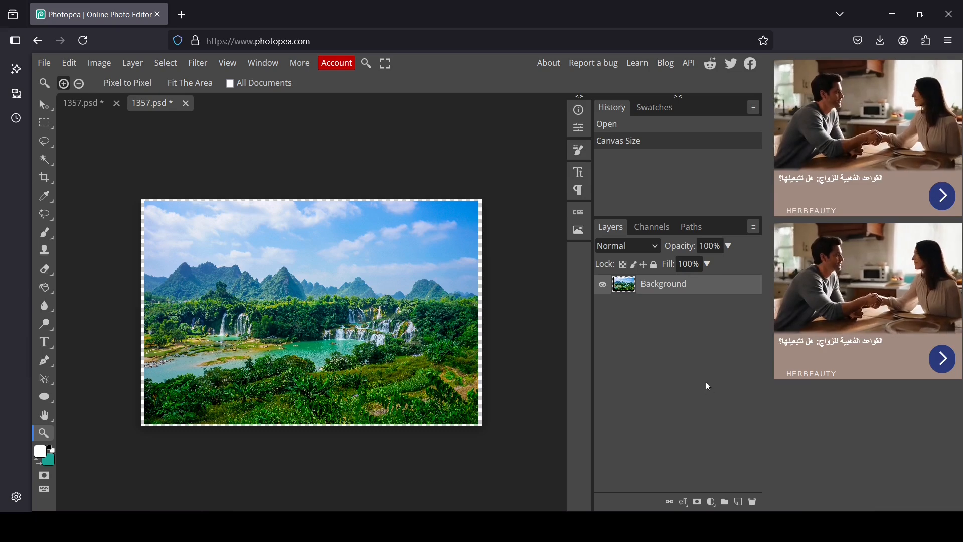
click(739, 503)
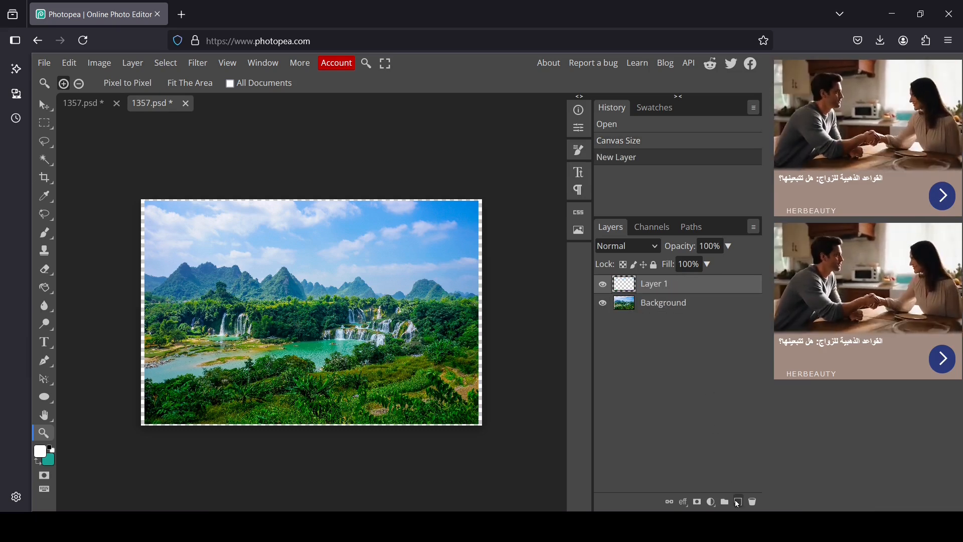
- Move the new empty layer below the photo layer and fill it with white using the Paint Bucket Tool
drag(658, 289, 670, 316)
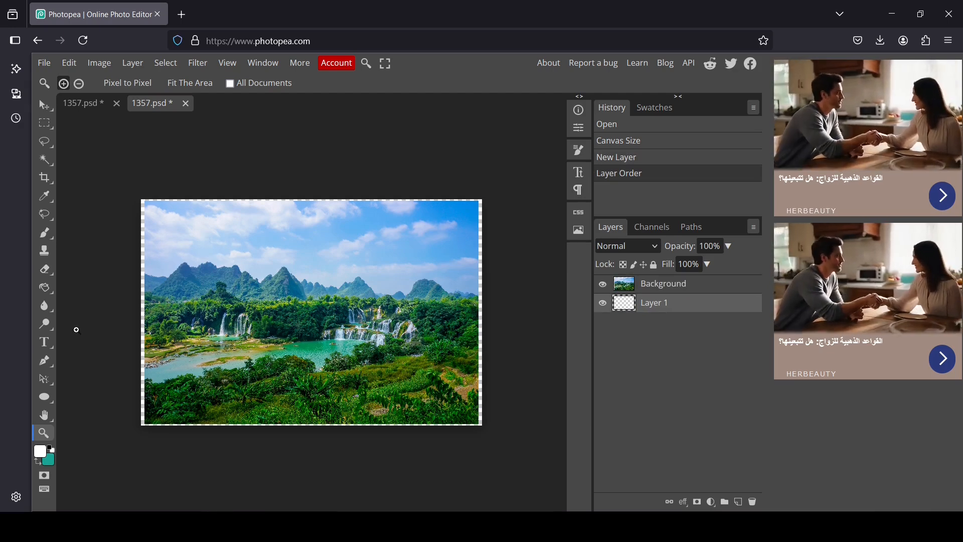
right_click(44, 288)
click(124, 306)
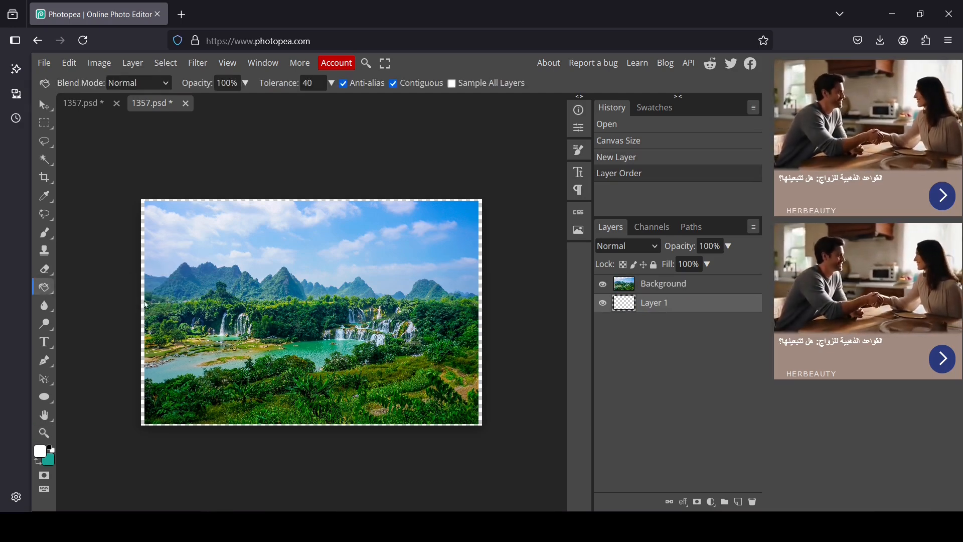
click(373, 286)
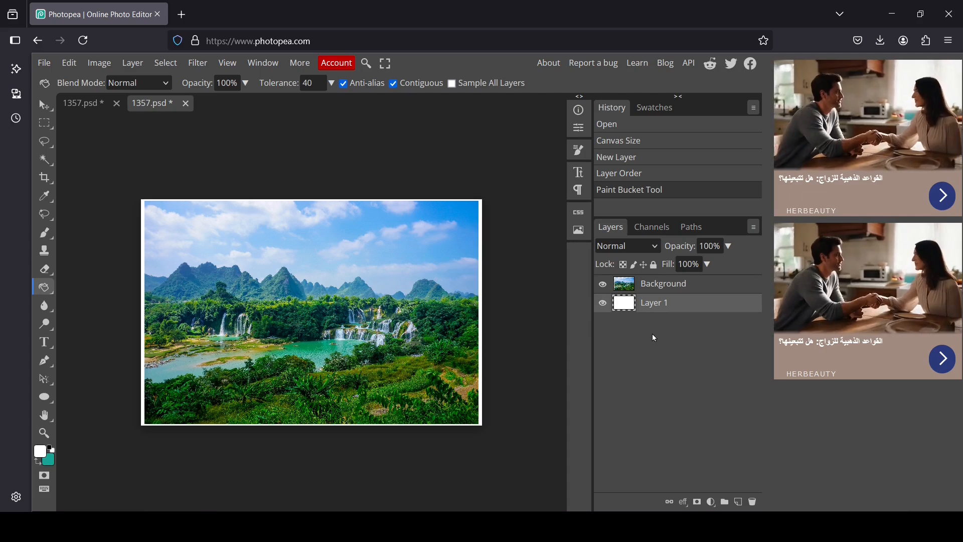
- Examine the white border around the photo up close and with the whole image fitted to the work area
click(44, 433)
click(266, 354)
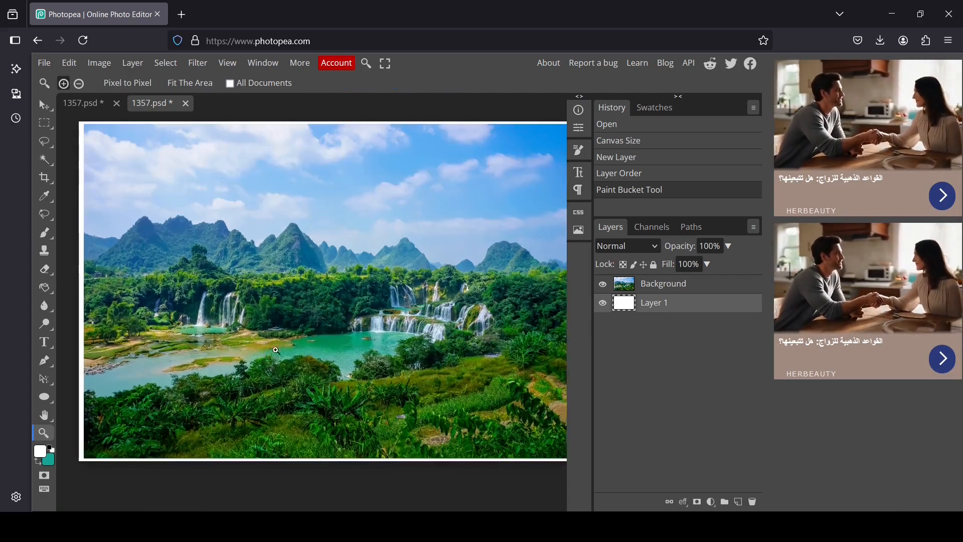
click(44, 414)
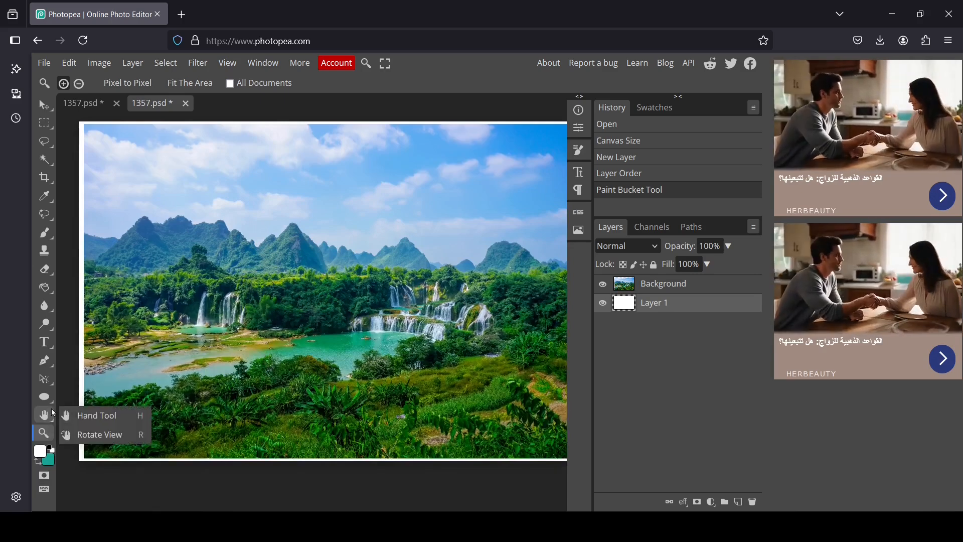
click(100, 416)
mouse_move(394, 309)
mouse_down()
mouse_move(369, 310)
mouse_move(389, 309)
mouse_up()
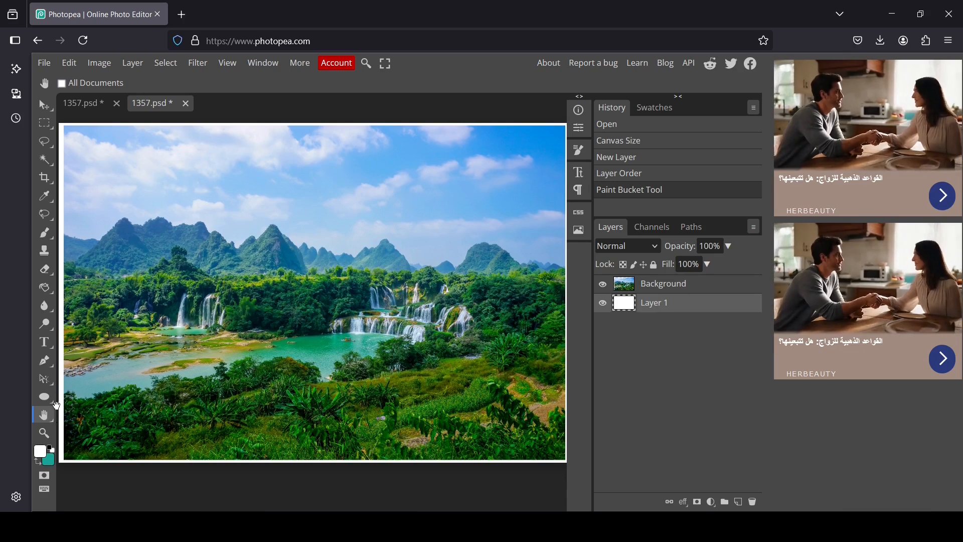
click(45, 433)
right_click(360, 301)
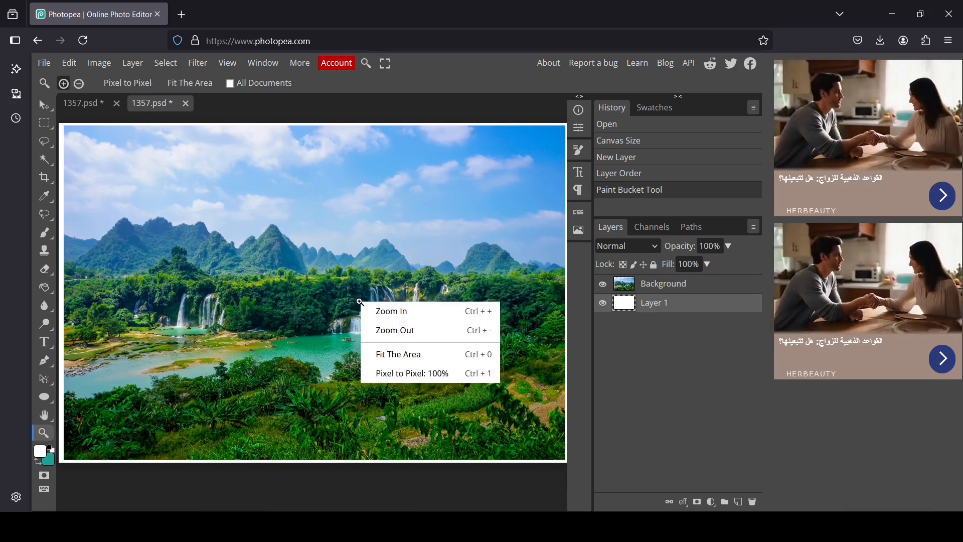
click(416, 353)
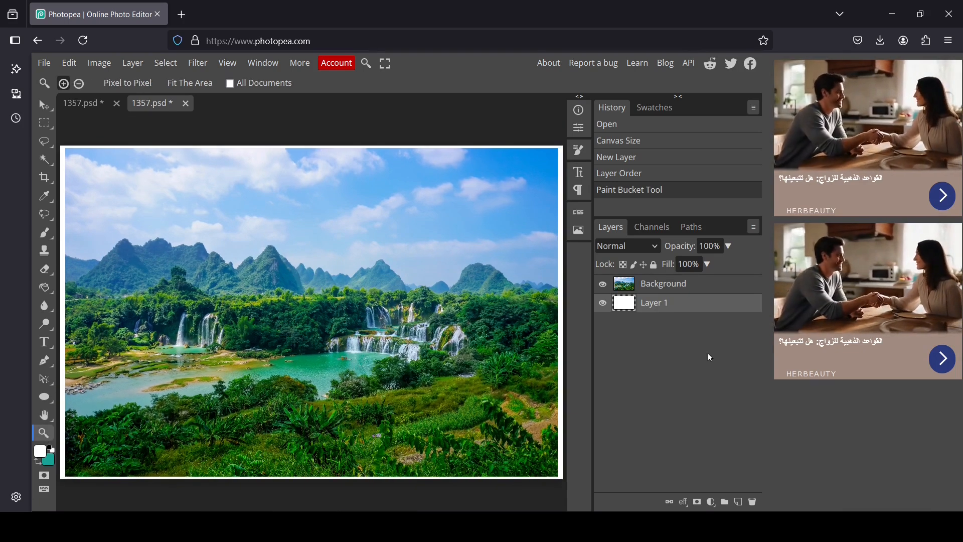